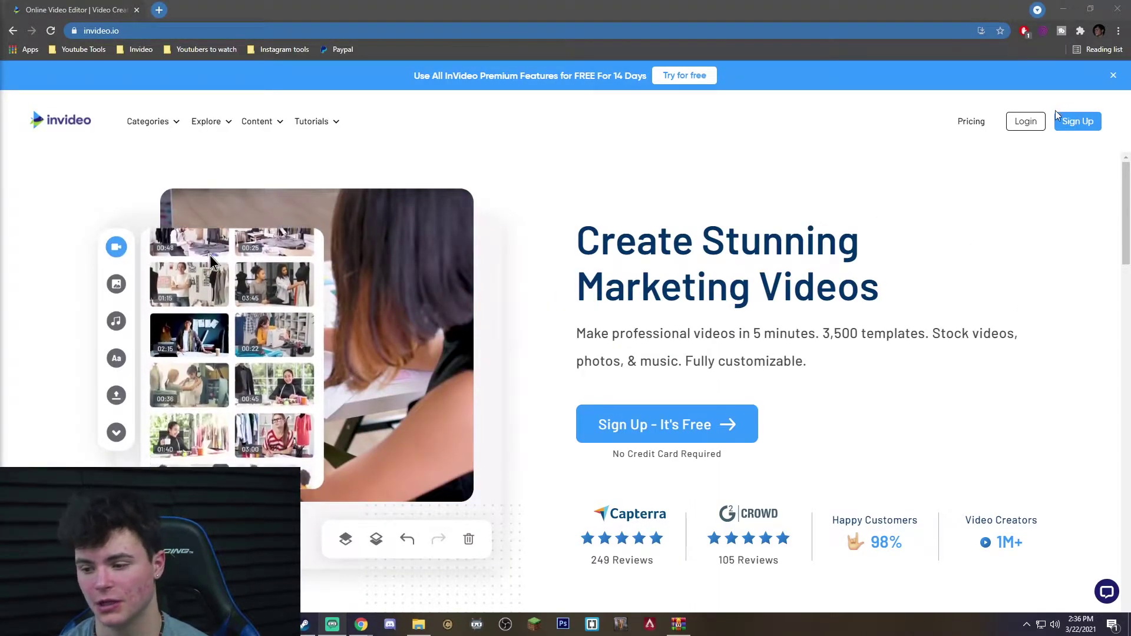
- Open the Sign Up form and click through its Full Name, Email ID and Mobile Number fields
left_click(1084, 123)
left_click(548, 260)
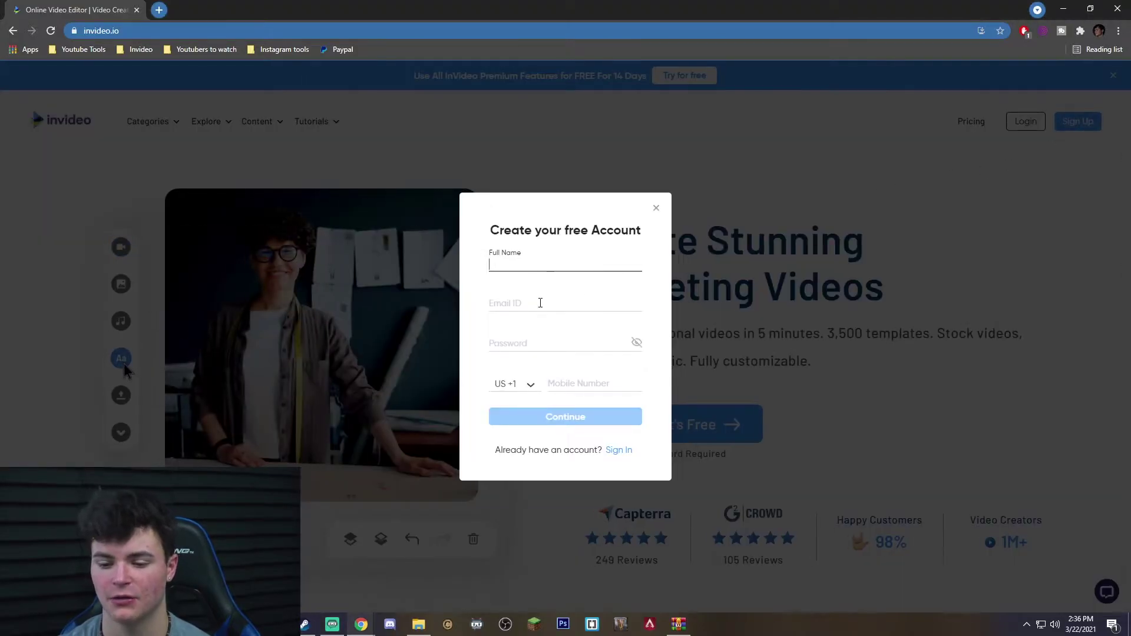
left_click(537, 303)
left_click(580, 384)
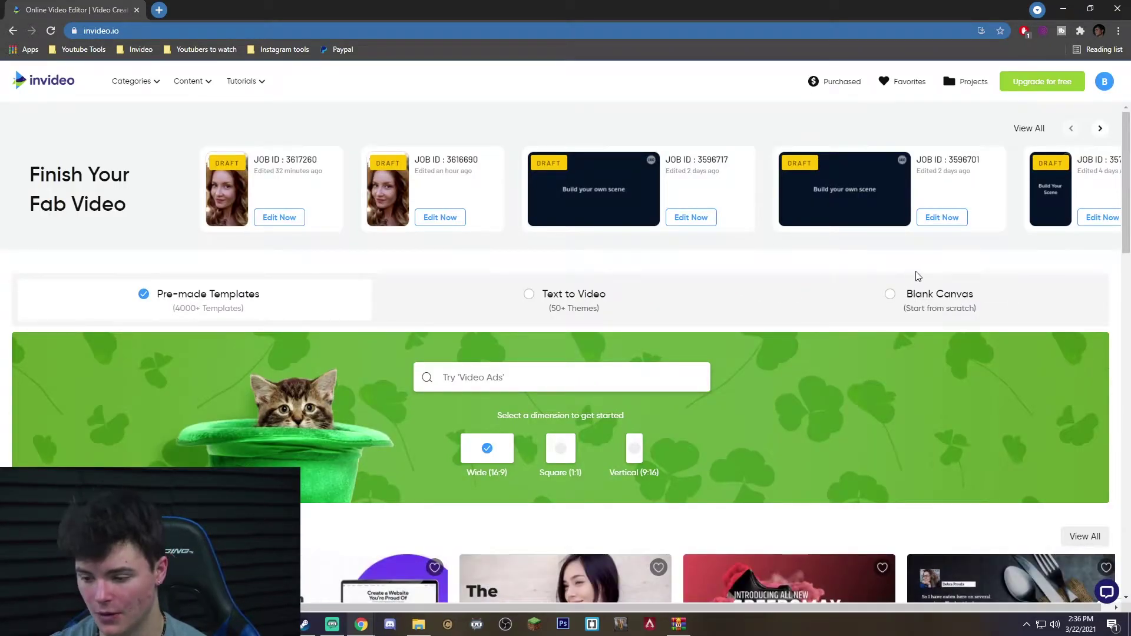
- Choose Blank Canvas as the starting option, keeping the Wide (16:9) dimension
left_click(920, 304)
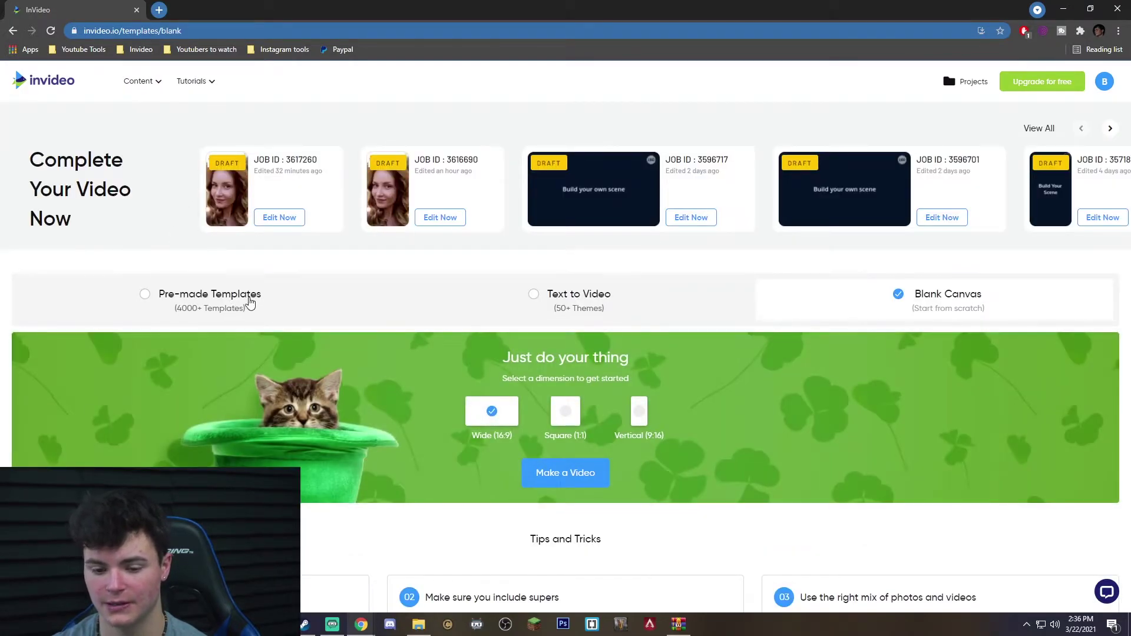
scroll(414, 325, "down", 1)
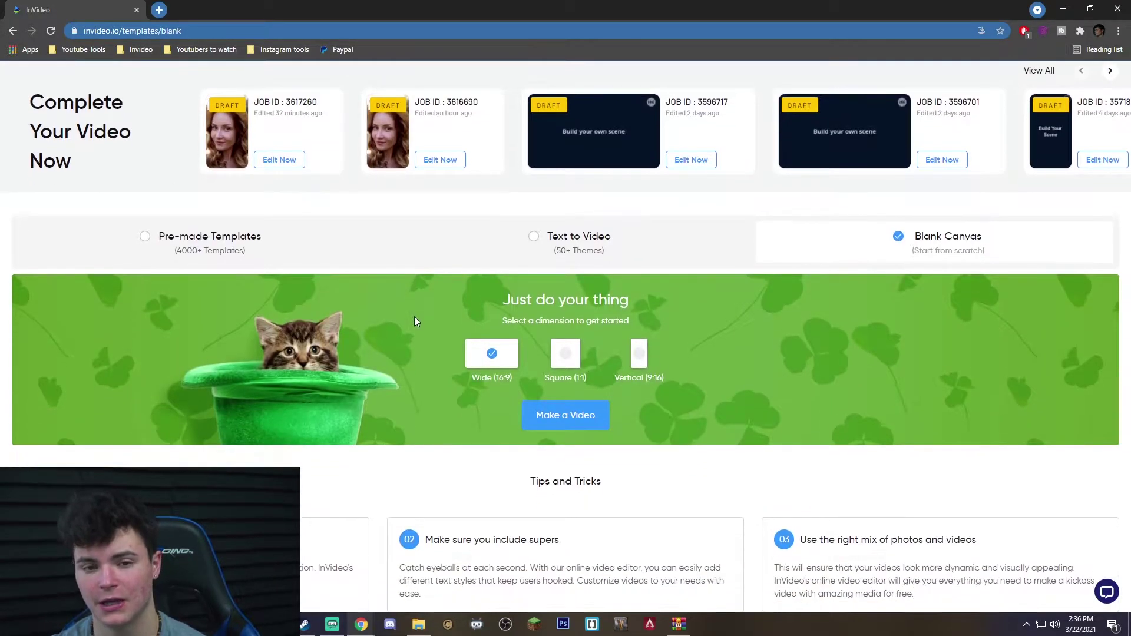
scroll(412, 316, "up", 1)
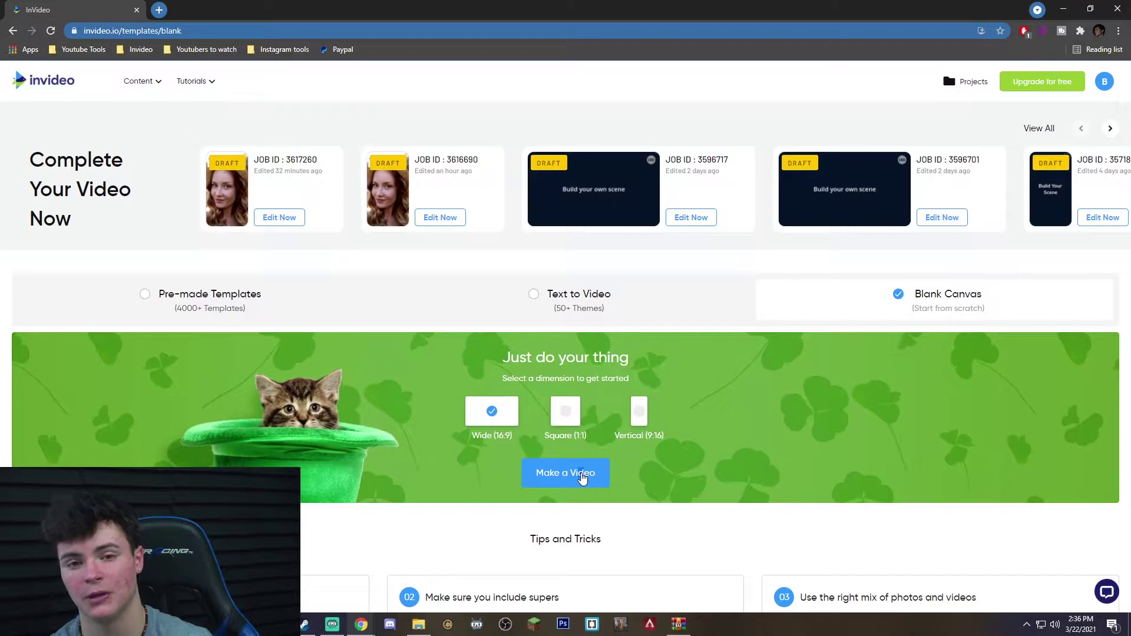
- Create the blank video and delete its 'Build your own scene' text and placeholder logo
left_click(583, 476)
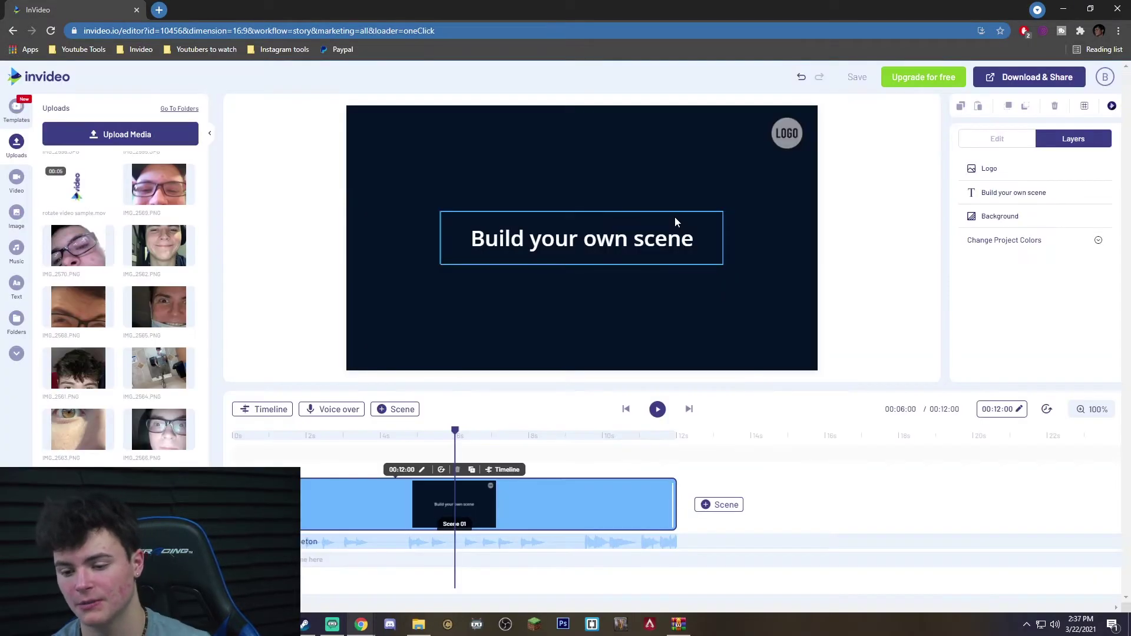
left_click(675, 221)
key("Delete")
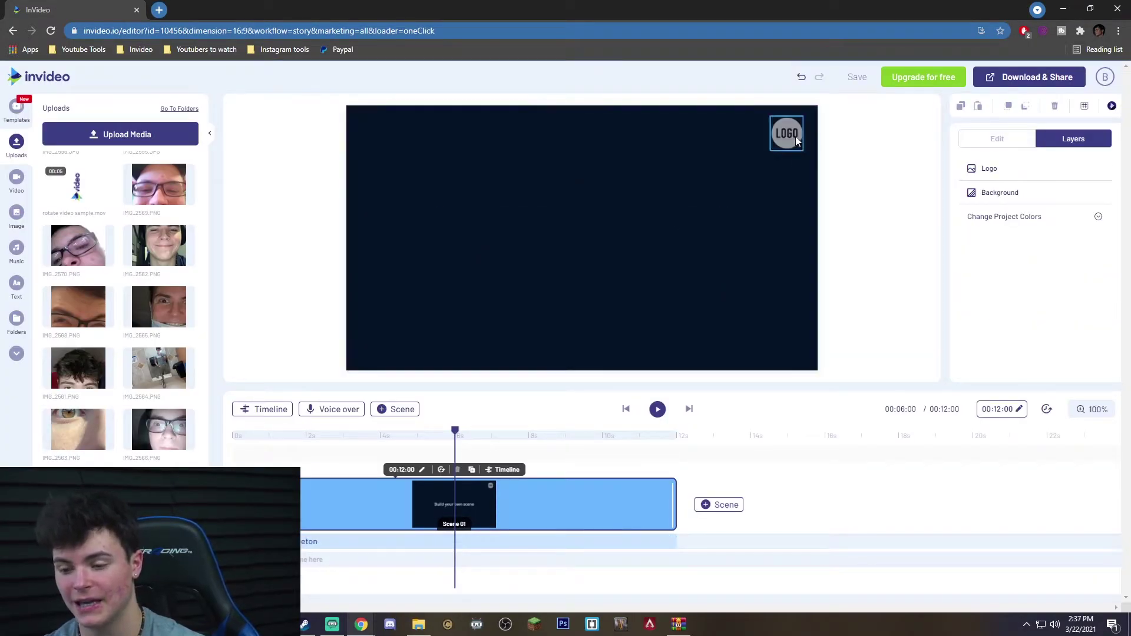
left_click(797, 140)
key("Delete")
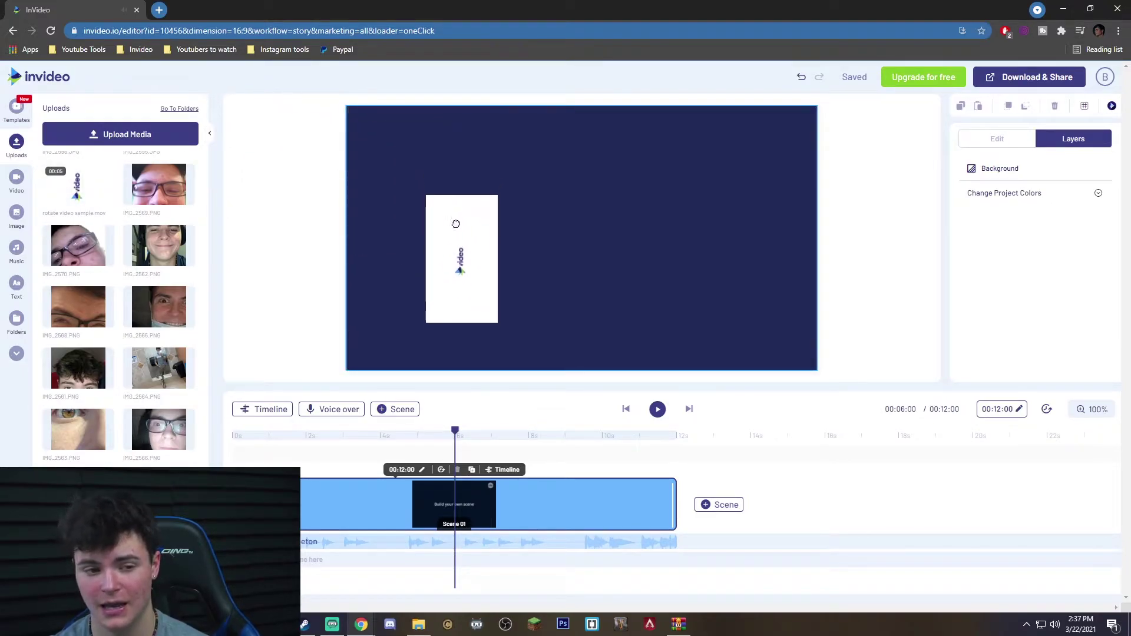
- Add the uploaded logo video to the scene at full length, preview it, and select it
left_click_drag(77, 193, 495, 212)
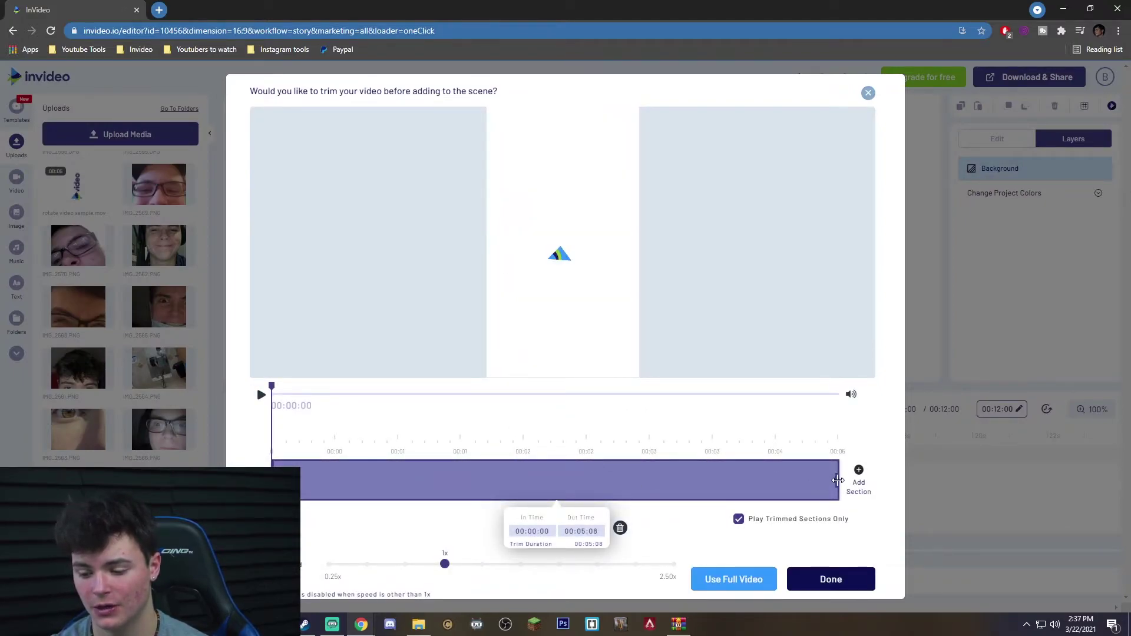
mouse_move(839, 480)
left_mouse_down()
mouse_move(537, 480)
mouse_move(874, 498)
left_mouse_up()
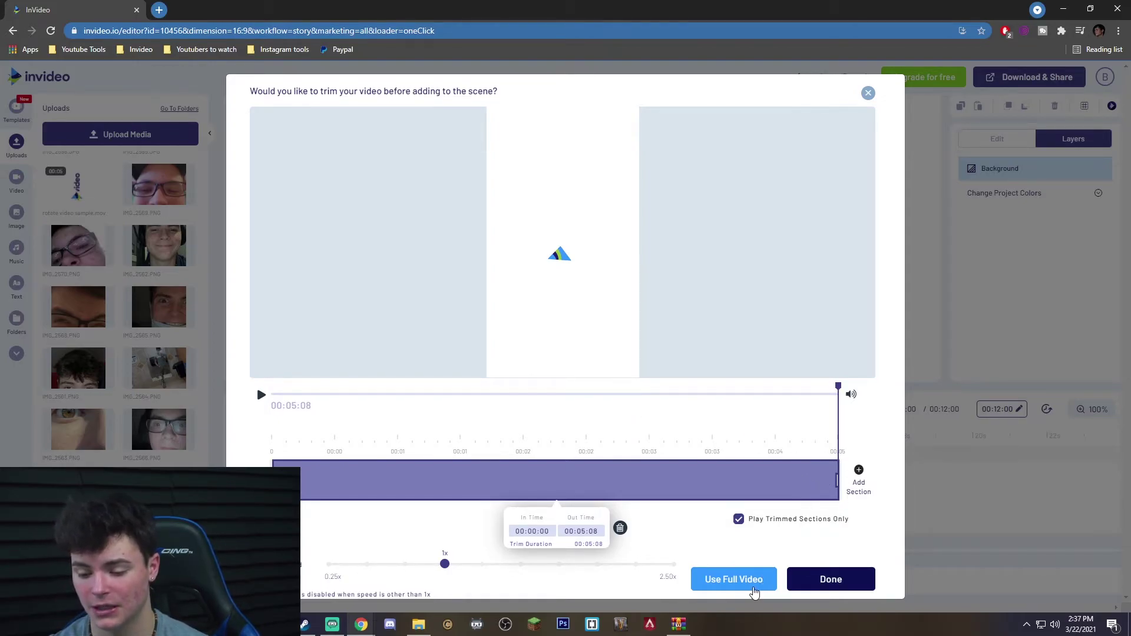
left_click(751, 585)
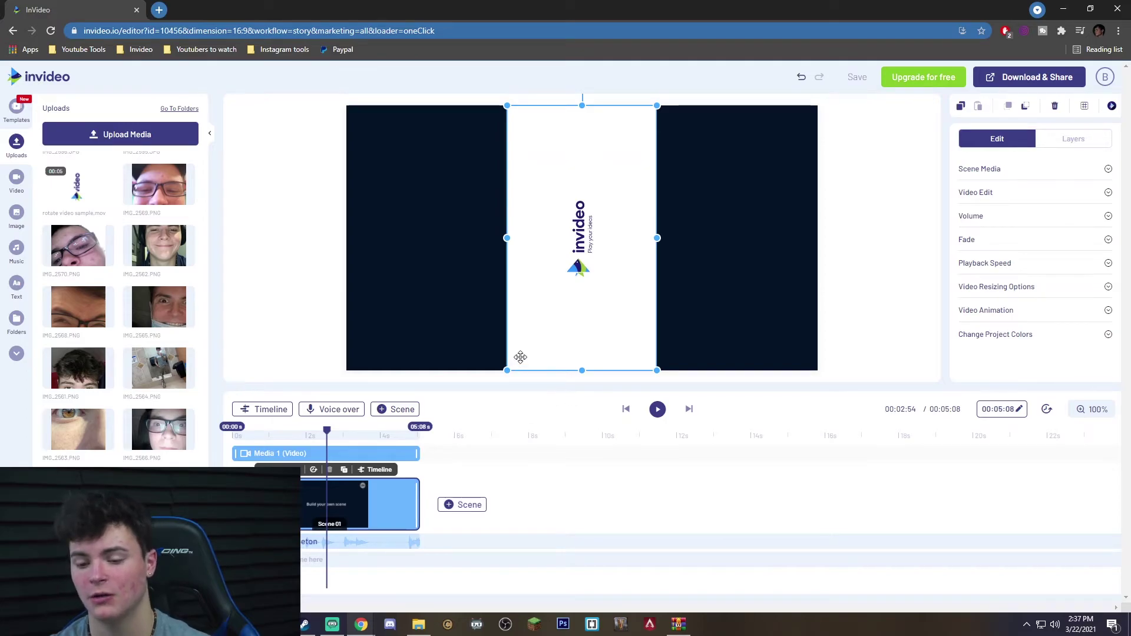
key("space")
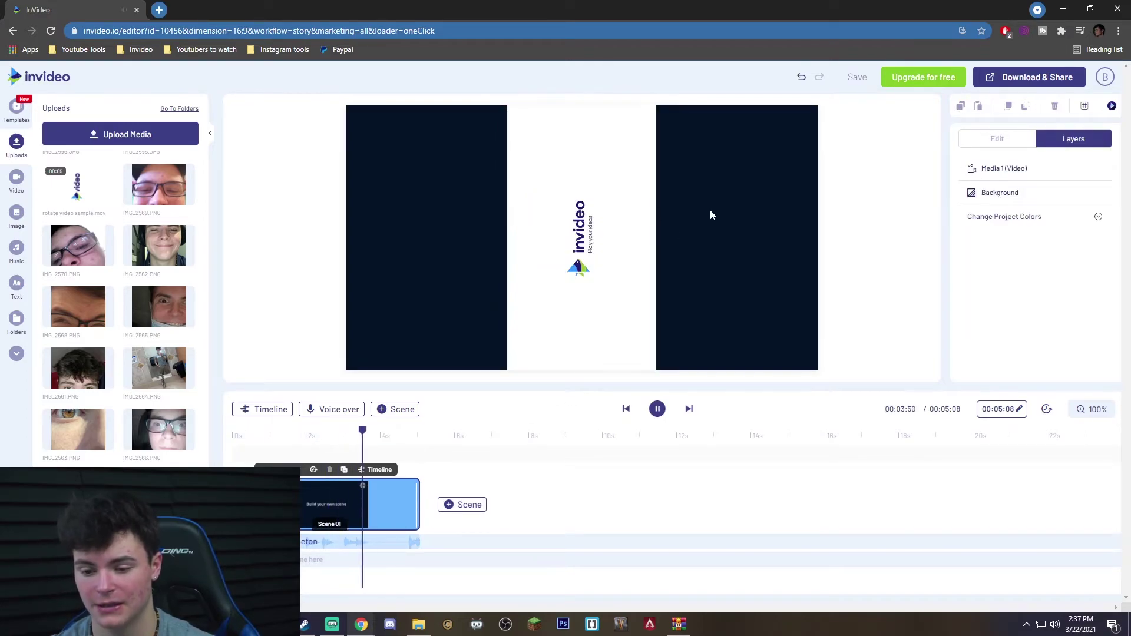
left_click(536, 234)
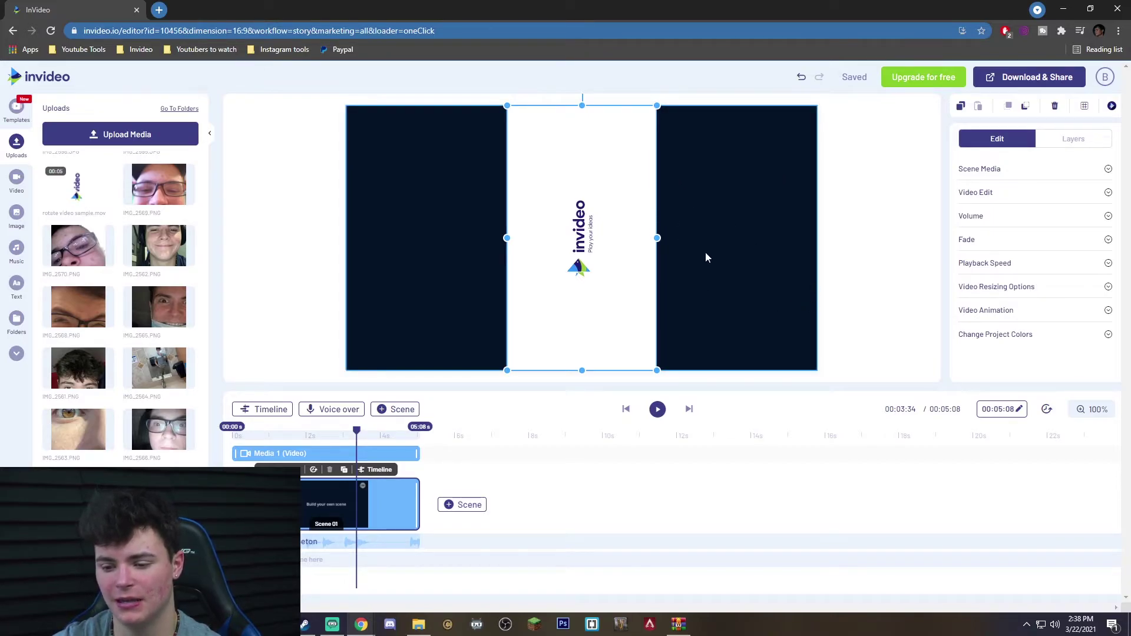
- Rotate the logo video 90° so it lies horizontally
left_click_drag(586, 185, 587, 206)
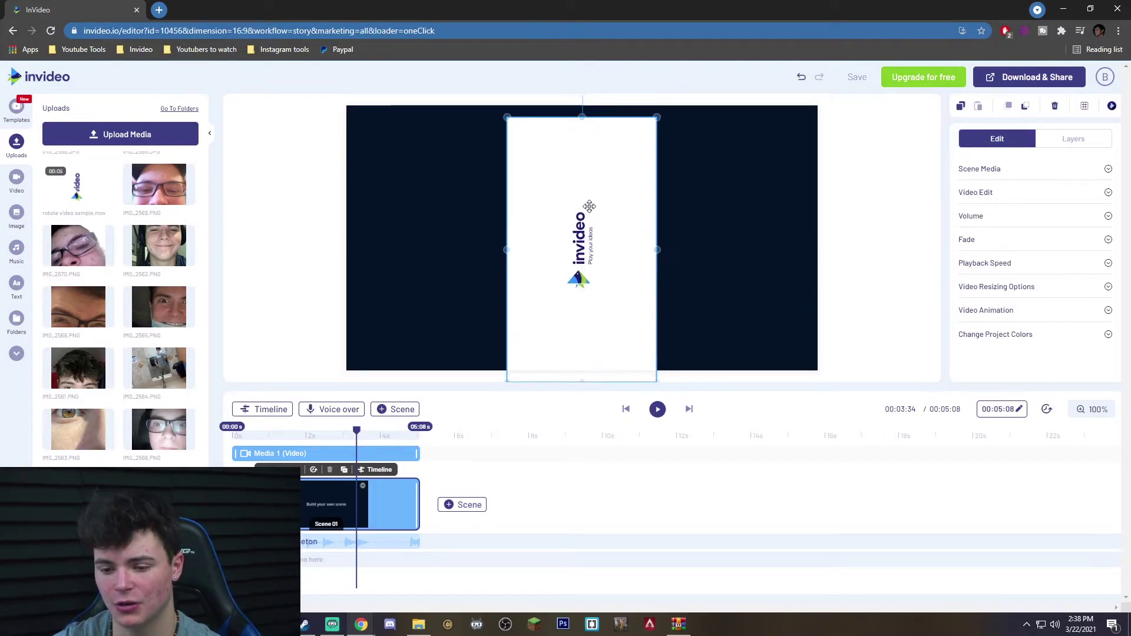
left_click_drag(584, 97, 718, 251)
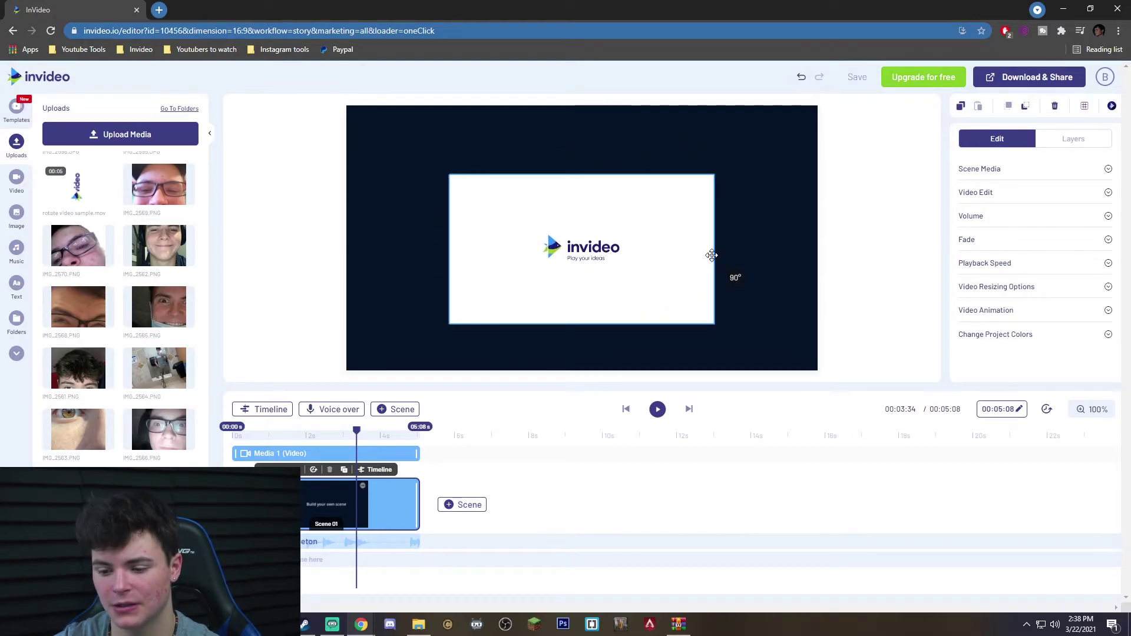
mouse_move(719, 252)
left_mouse_down()
mouse_move(710, 255)
mouse_move(728, 247)
left_mouse_up()
- Move the rotated video to the top-left corner and enlarge it to fill the canvas
left_click_drag(610, 241, 505, 172)
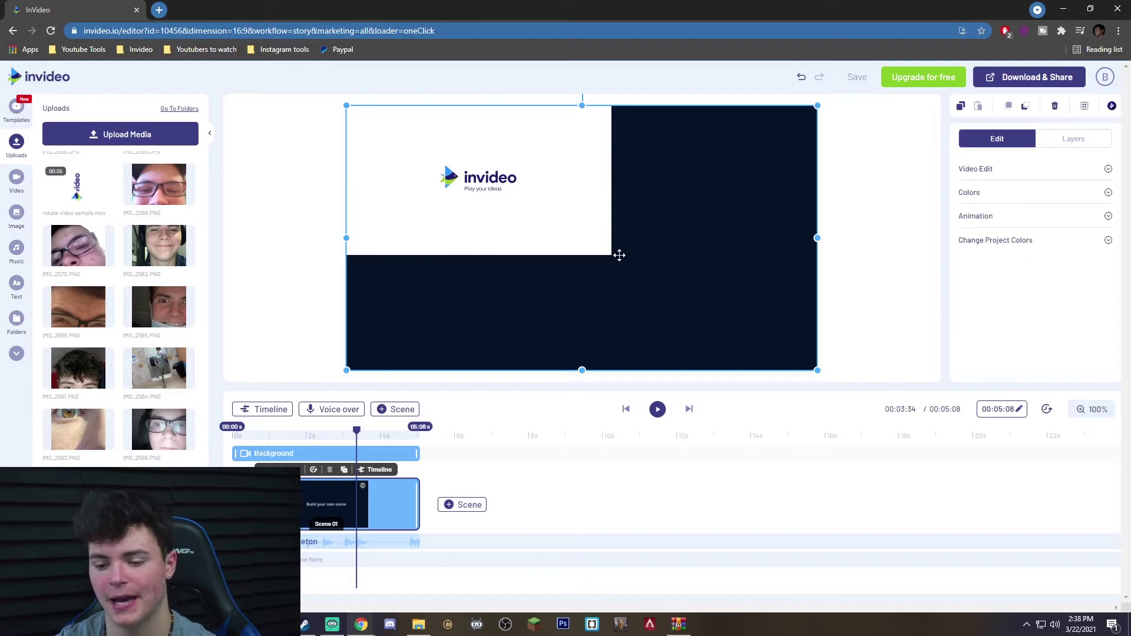
left_click_drag(609, 254, 820, 373)
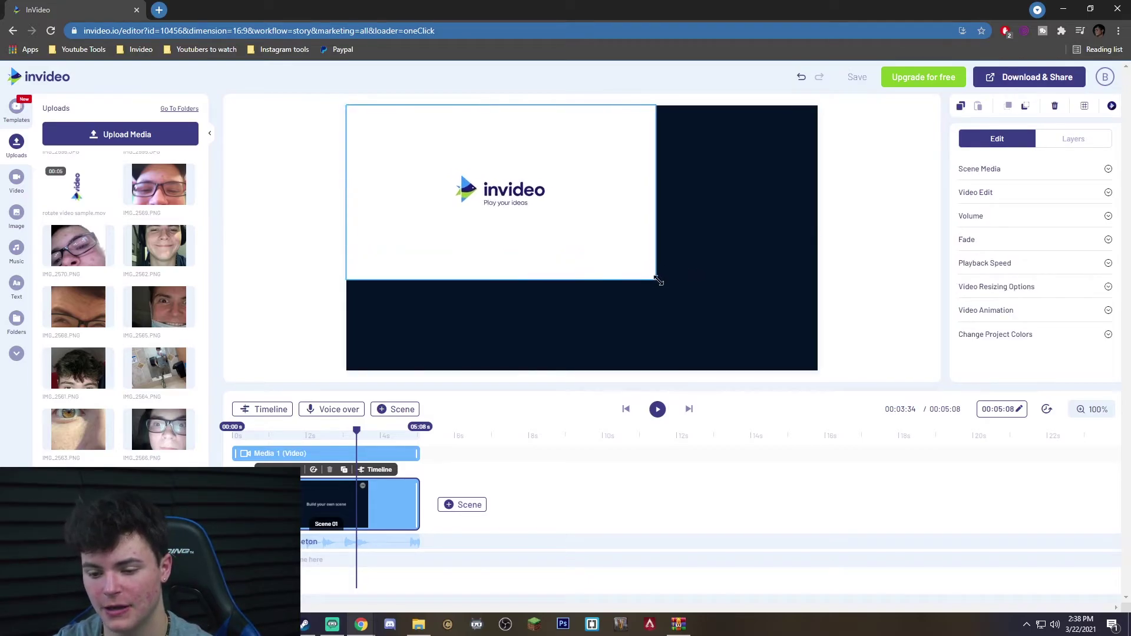
left_click(822, 377)
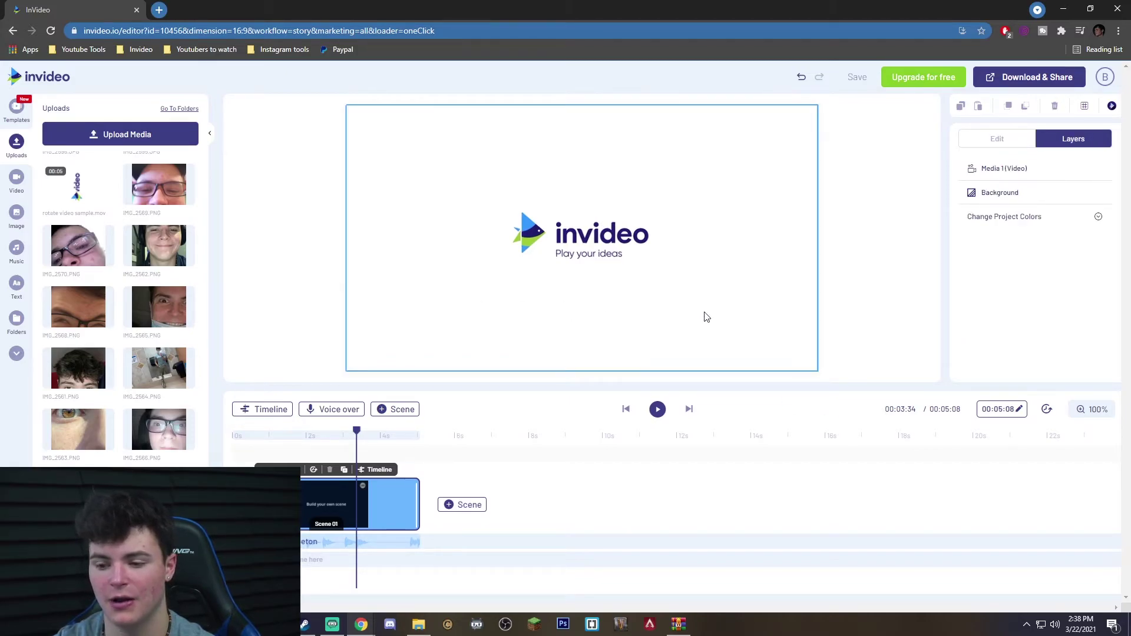
left_click(792, 353)
left_click(862, 355)
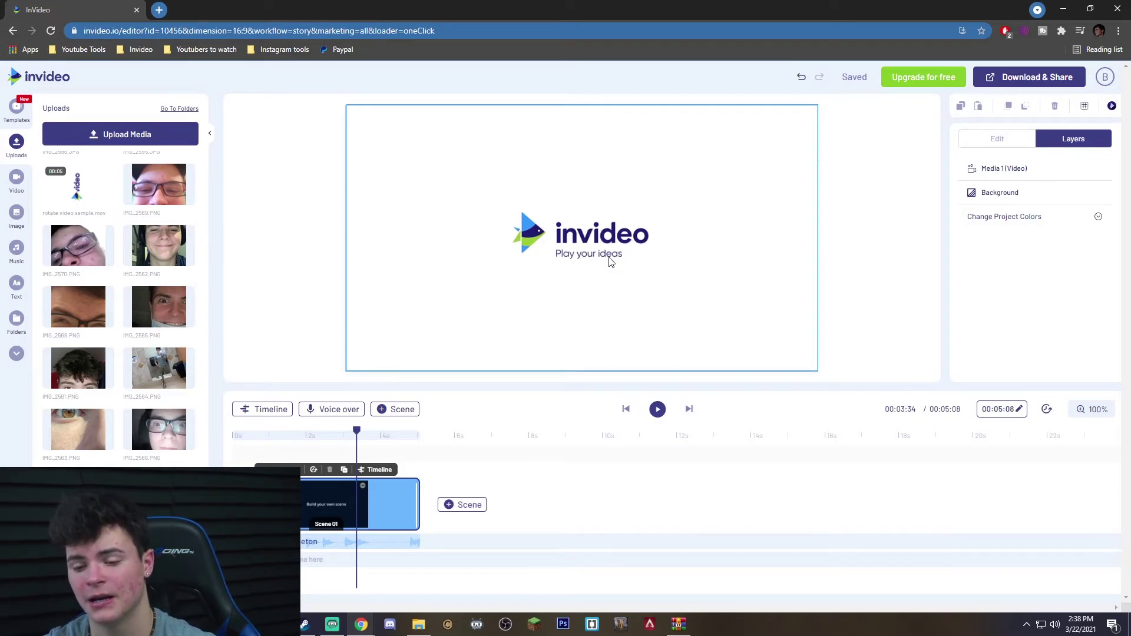
left_click_drag(356, 430, 266, 430)
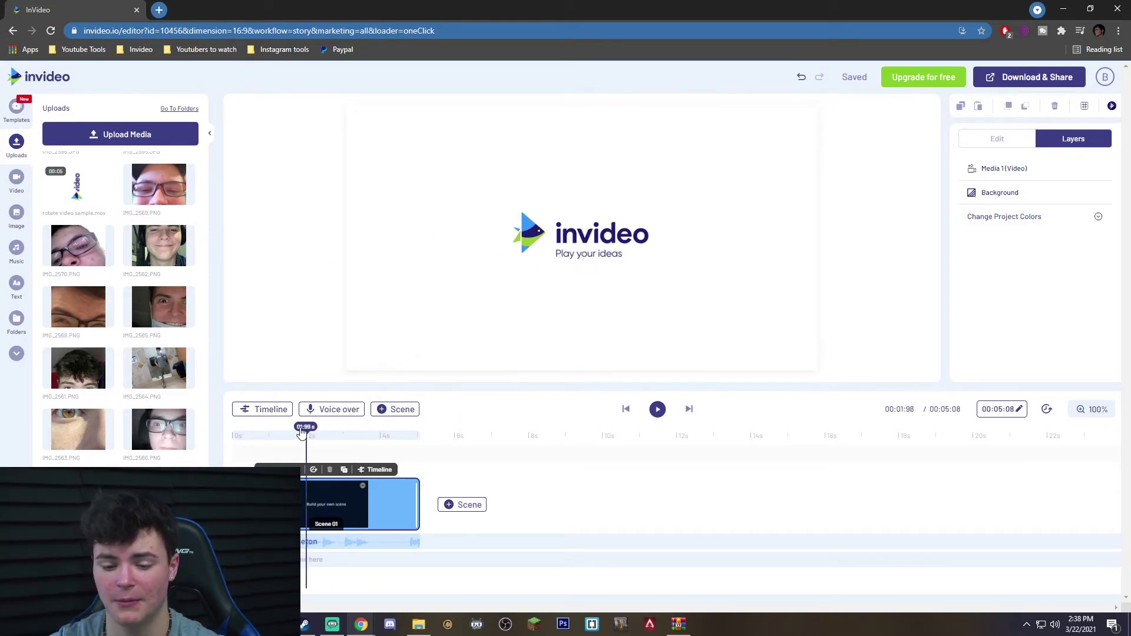
key("space")
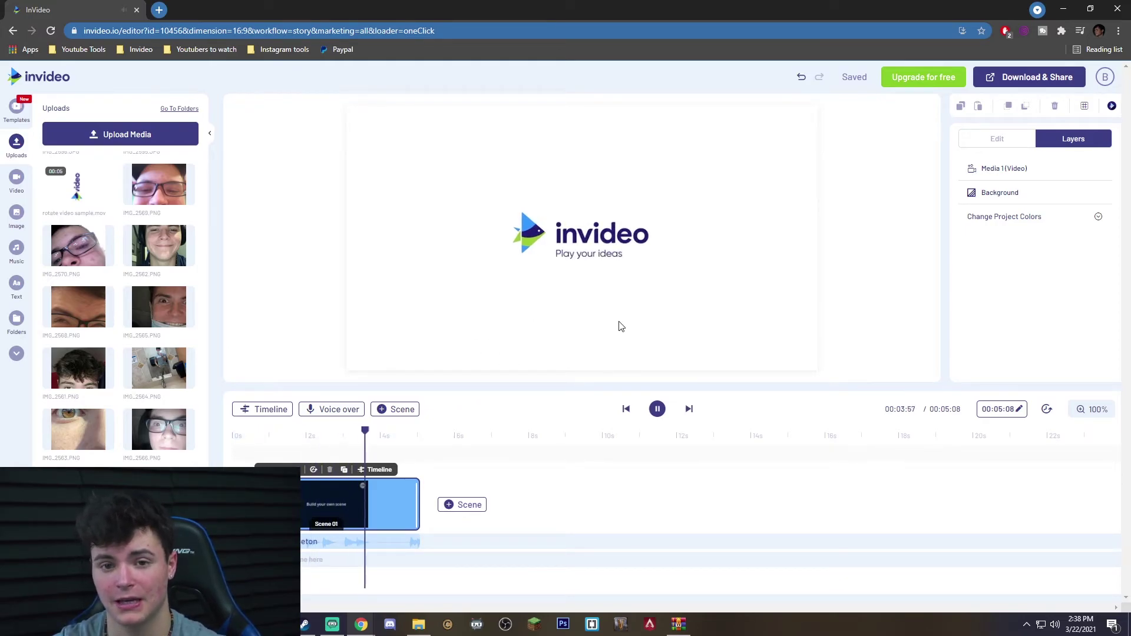
key("space")
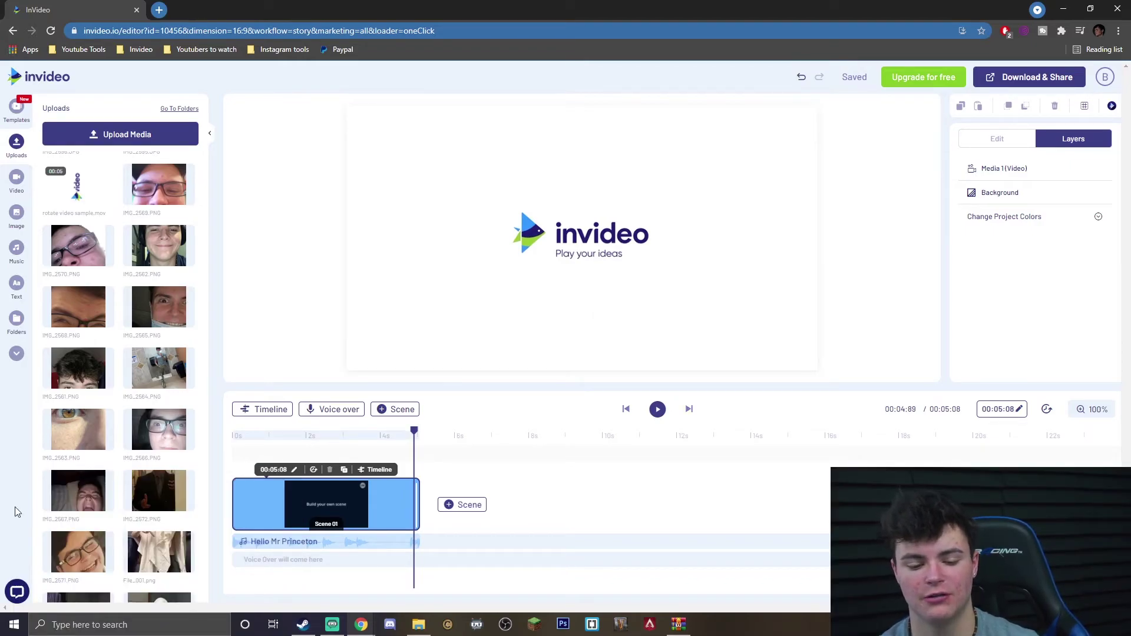
- Open and close the LiveChat widget, then dismiss the recommendation survey popup
left_click(17, 592)
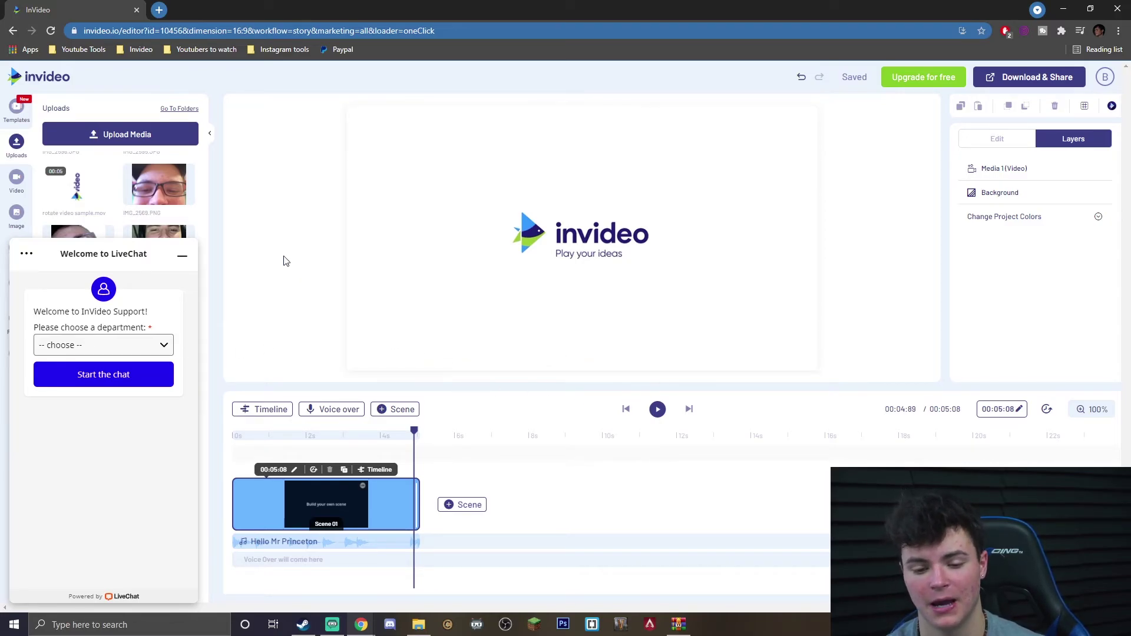
left_click(180, 257)
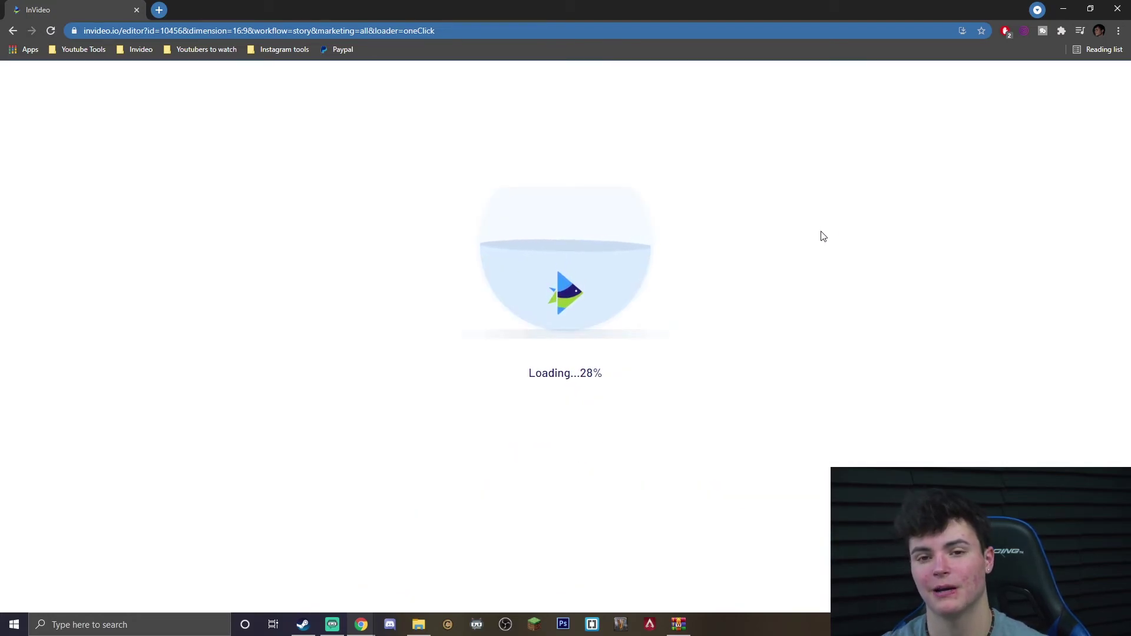
scroll(864, 363, "down", 1)
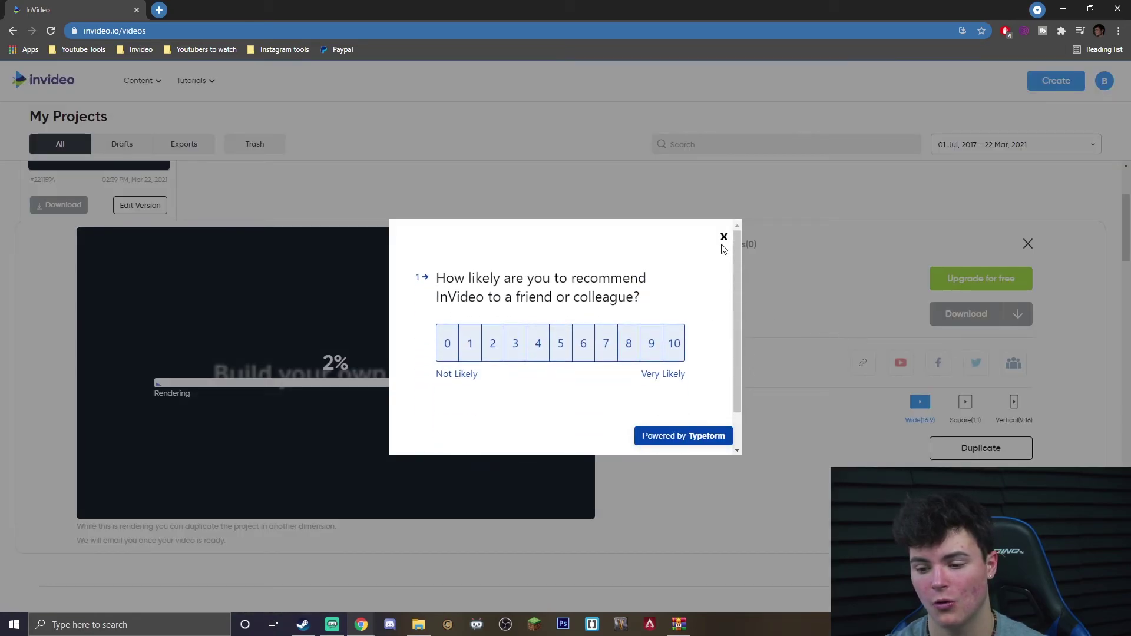
left_click(725, 240)
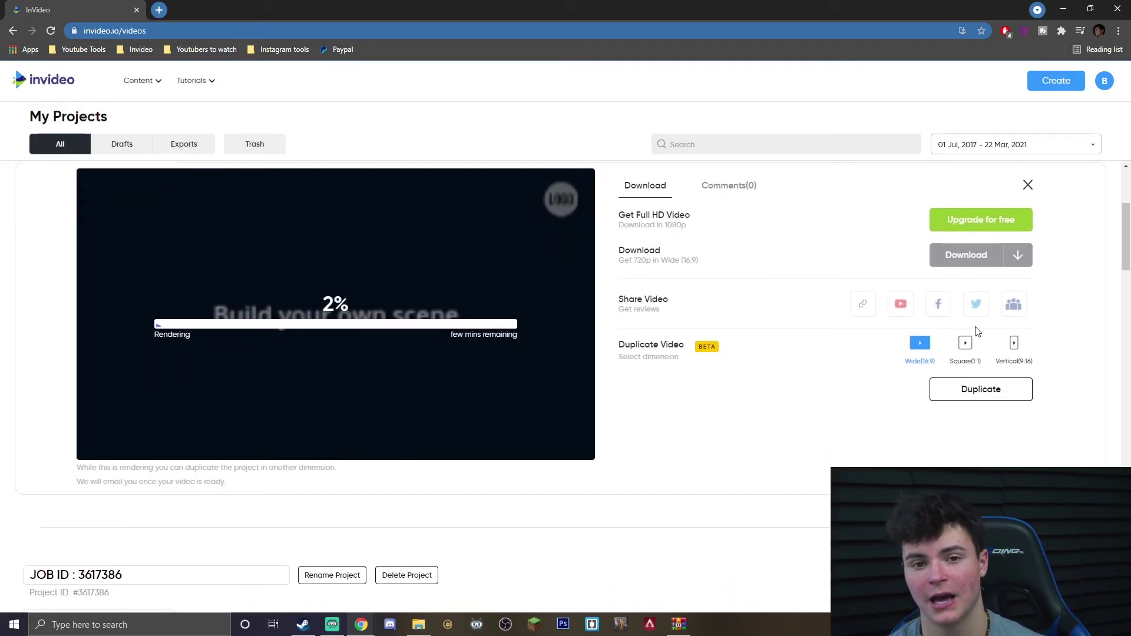